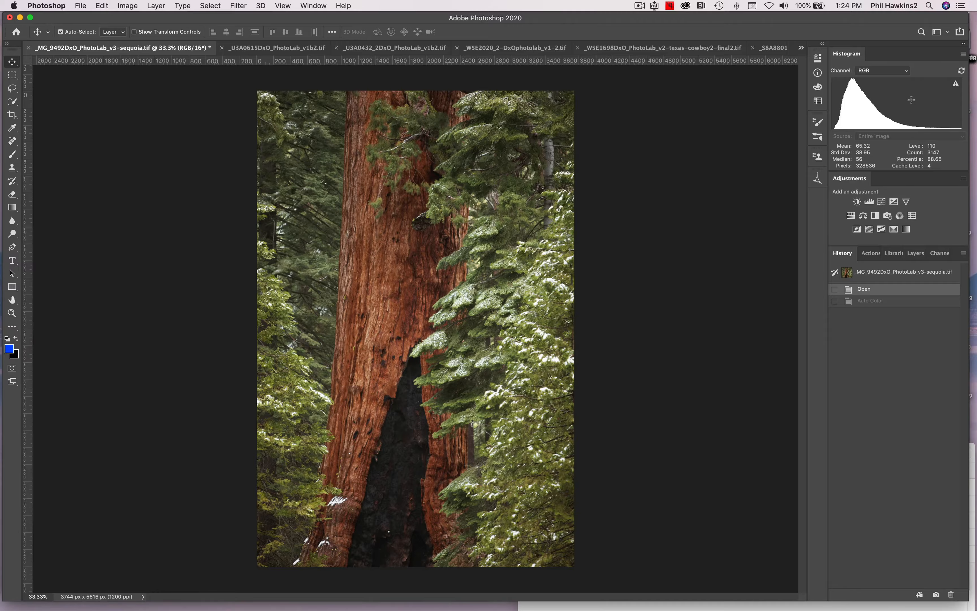
# Step: Try darkening the sequoia photo's shadows with Levels by raising the black input to 24 and easing it to 20, and return it to 0
pyautogui.click(127, 6)
pyautogui.moveTo(128, 34)
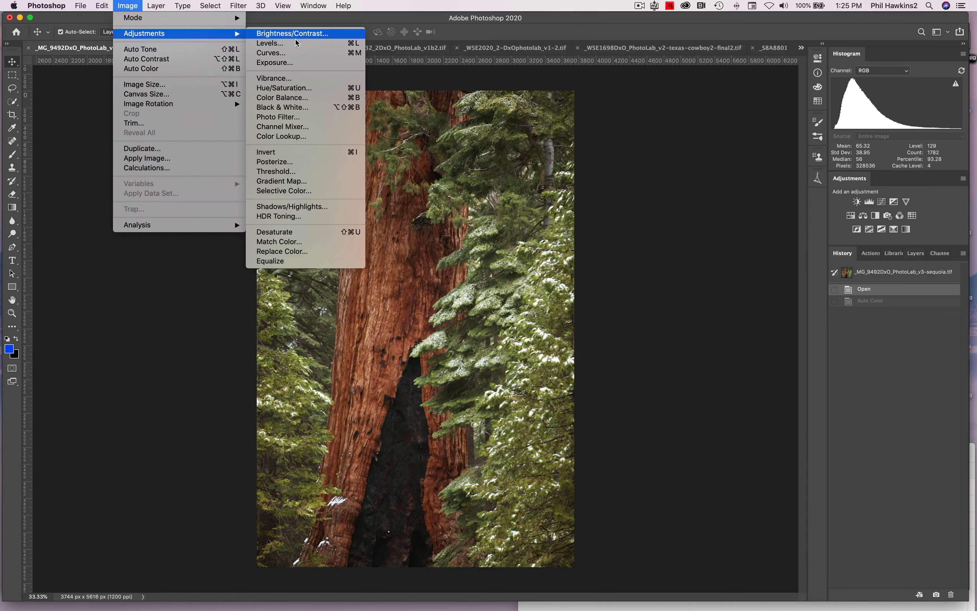
pyautogui.click(294, 47)
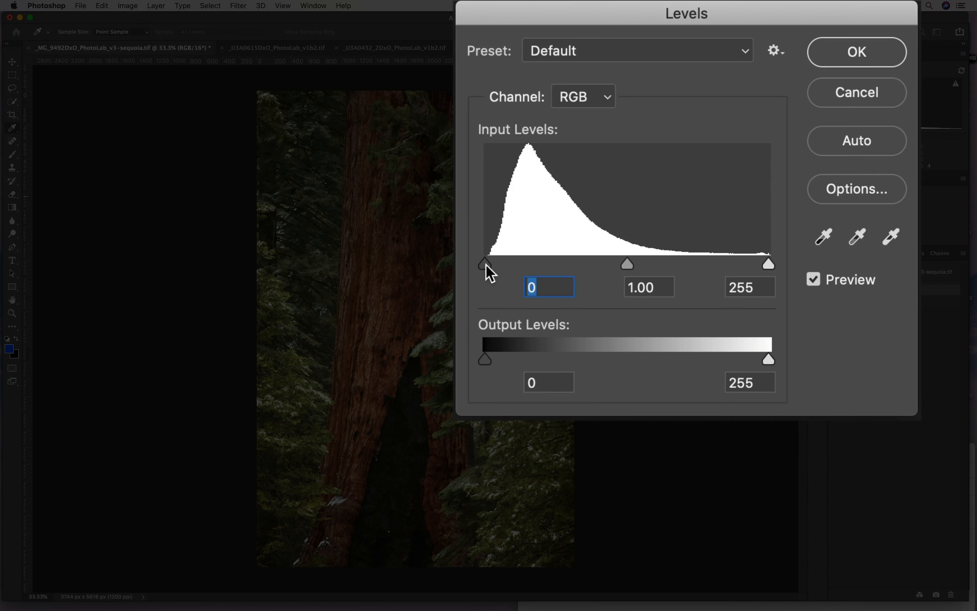
pyautogui.moveTo(486, 264); pyautogui.dragTo(608, 196)
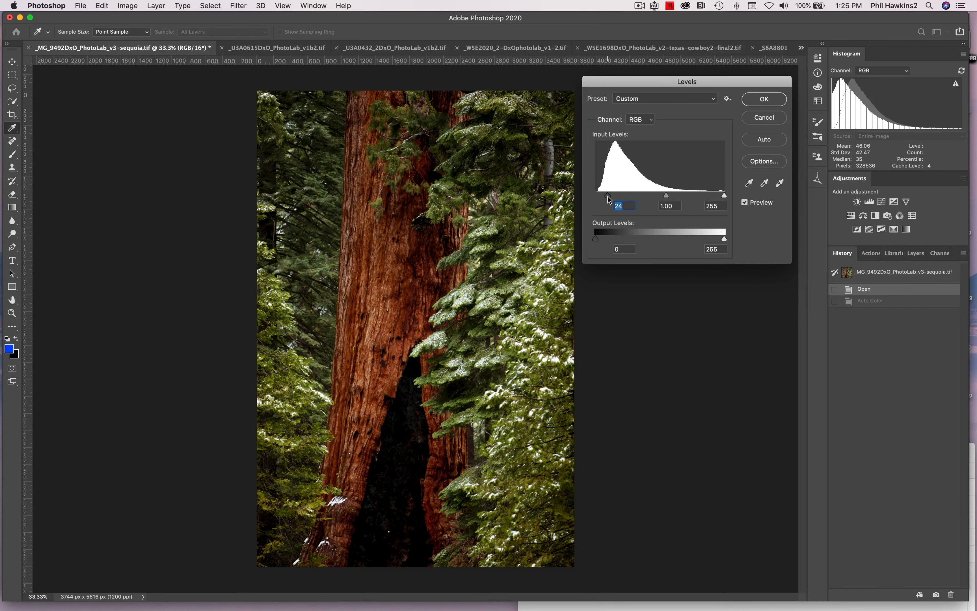
pyautogui.moveTo(607, 197); pyautogui.dragTo(606, 196)
pyautogui.moveTo(666, 196); pyautogui.dragTo(667, 197)
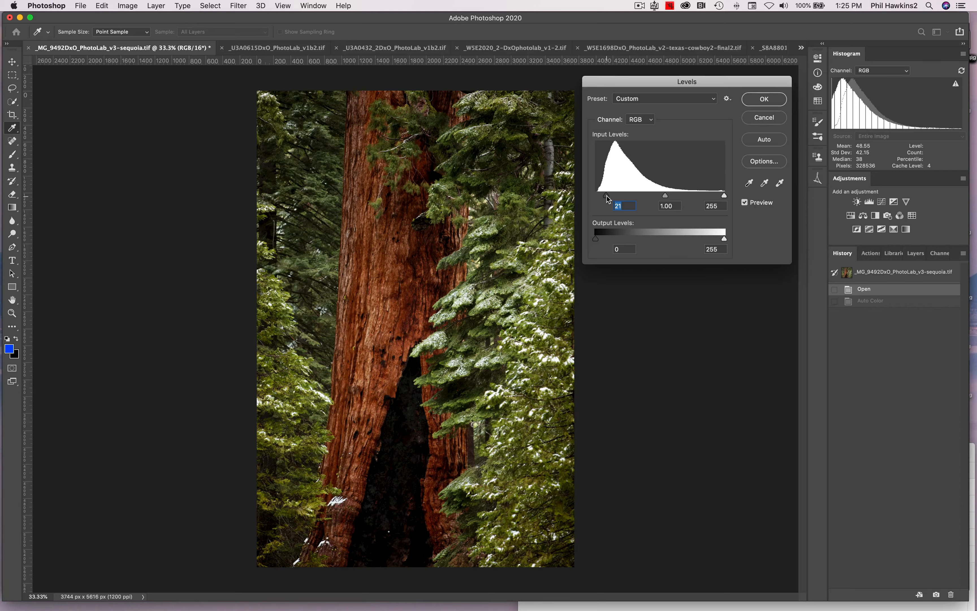
pyautogui.press('Down')
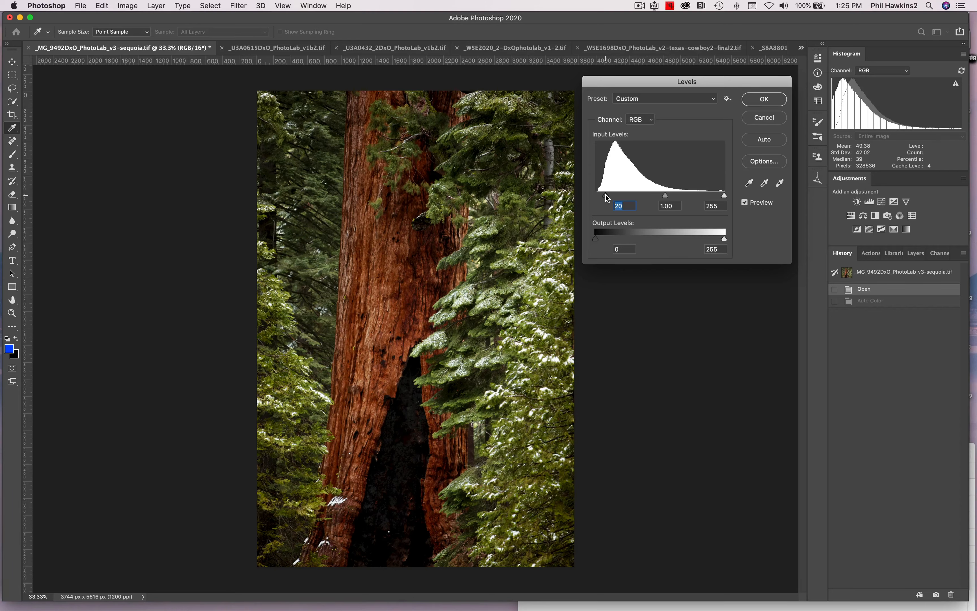
pyautogui.moveTo(605, 194); pyautogui.dragTo(595, 195)
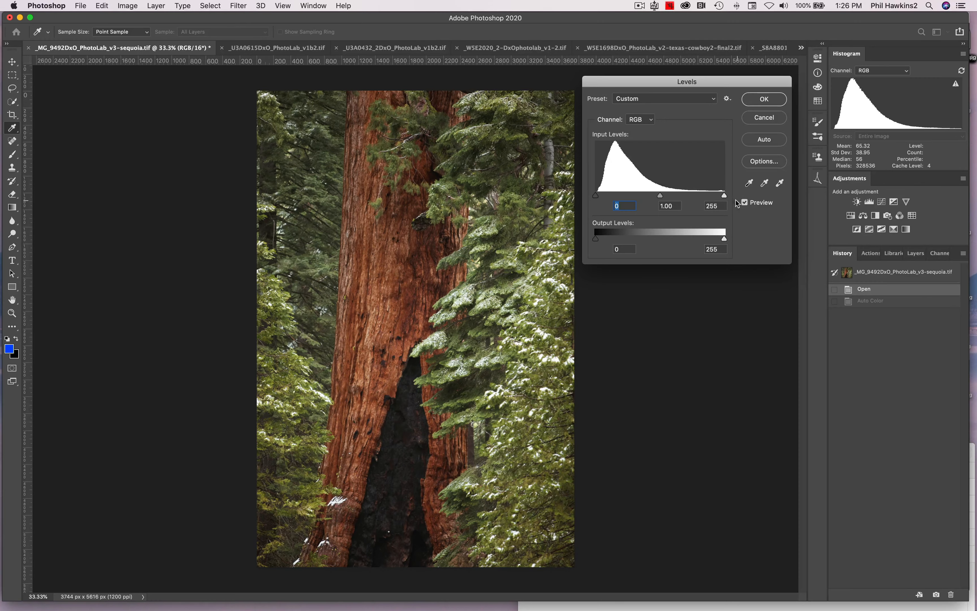
# Step: Try brightening the highlights by lowering the white input level, and return it to 255
pyautogui.click(725, 196)
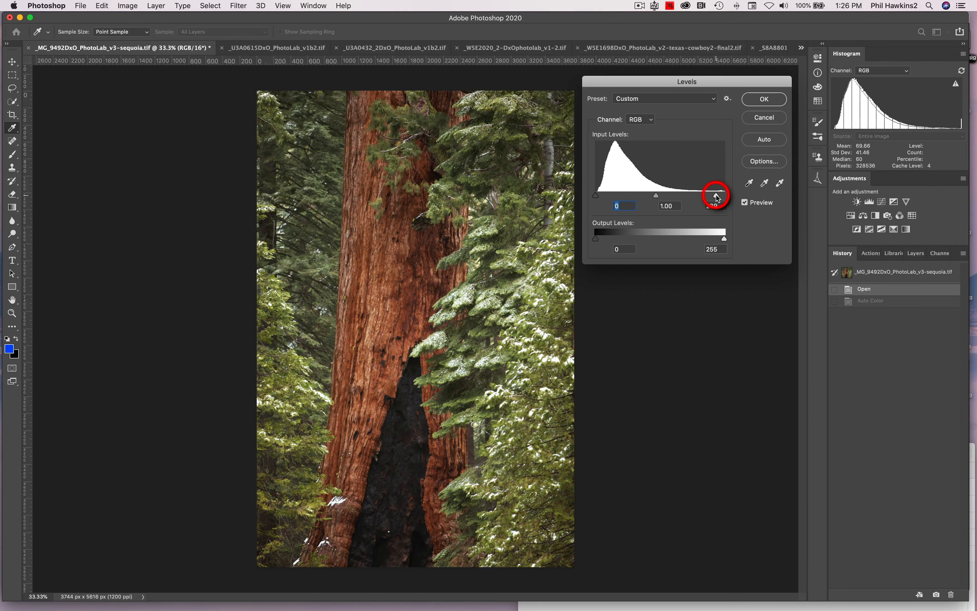
pyautogui.moveTo(727, 197); pyautogui.dragTo(713, 197)
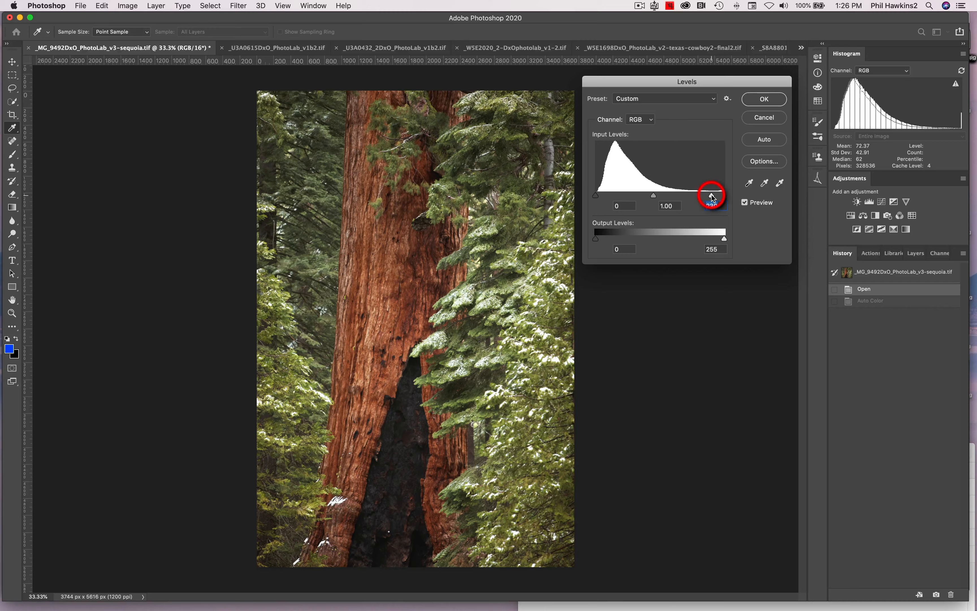
pyautogui.moveTo(712, 197); pyautogui.dragTo(726, 198)
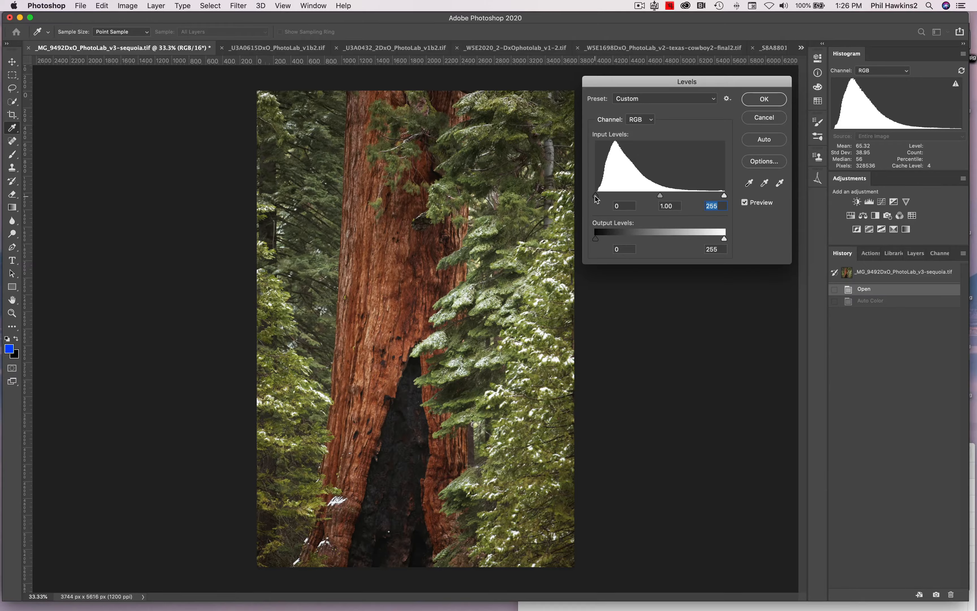
# Step: Set the Levels black input to 19 and the midtone input to 1.07
pyautogui.moveTo(597, 199); pyautogui.dragTo(601, 198)
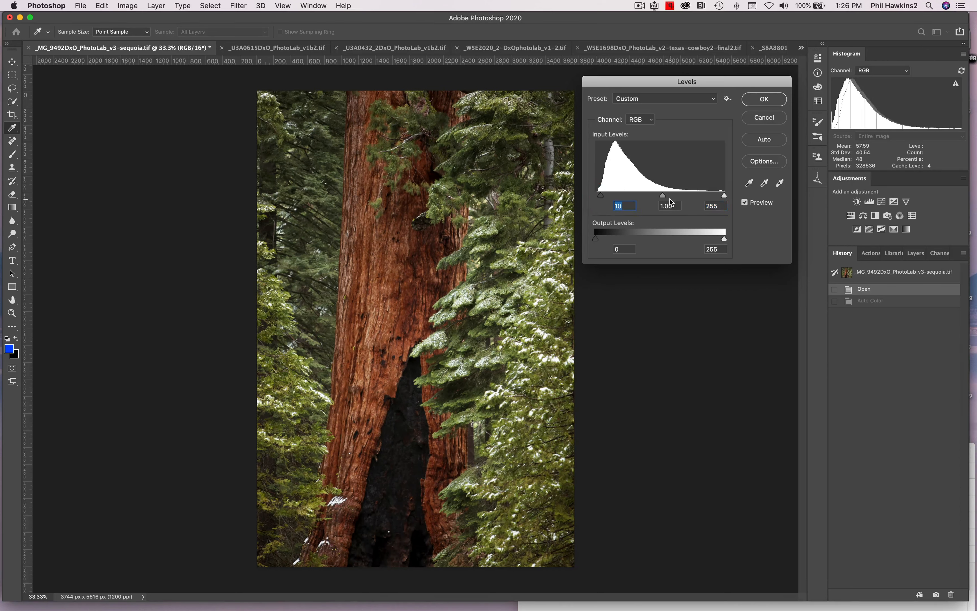
pyautogui.moveTo(665, 199); pyautogui.dragTo(604, 196)
pyautogui.click(638, 242)
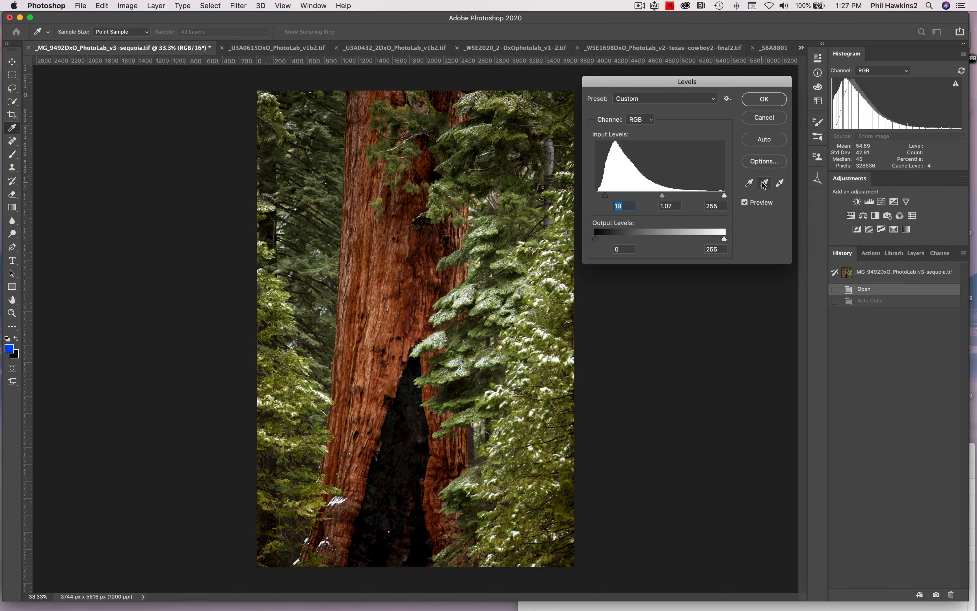
# Step: Compare the photo with and without the Levels preview, and reset the black input to 0 and the midtone to 1.00
pyautogui.click(749, 183)
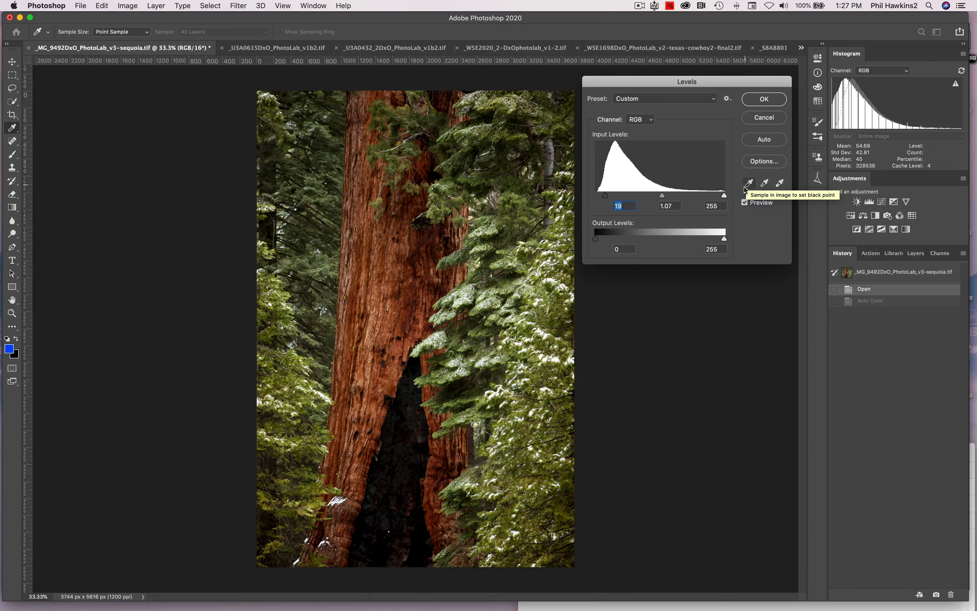
pyautogui.click(745, 203)
pyautogui.click(744, 203)
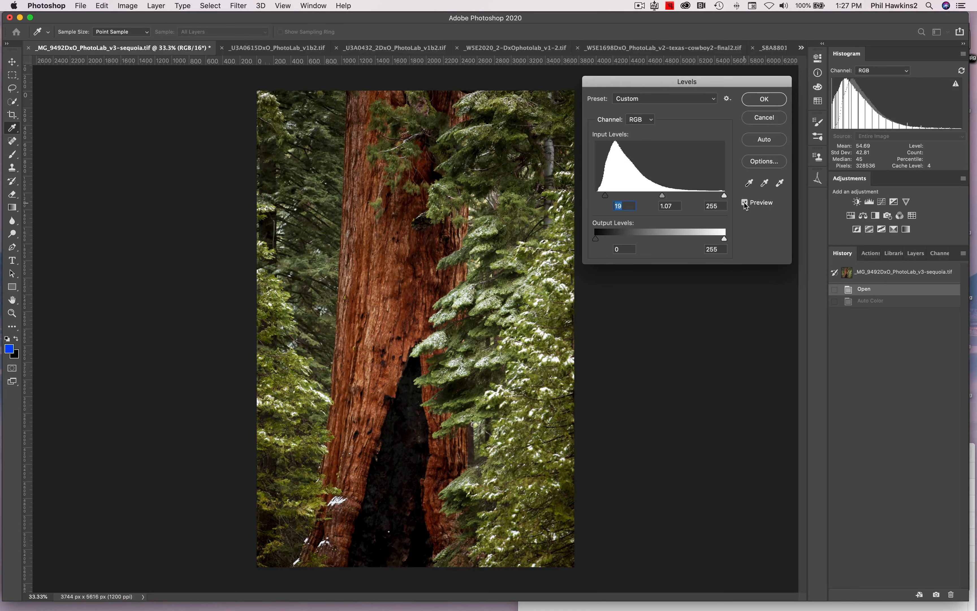
pyautogui.click(745, 203)
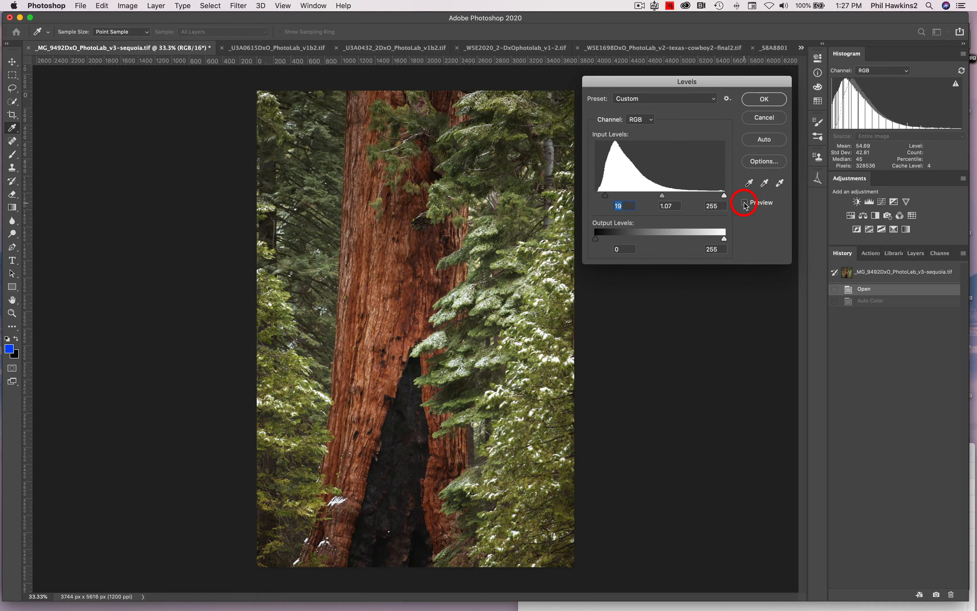
pyautogui.click(745, 203)
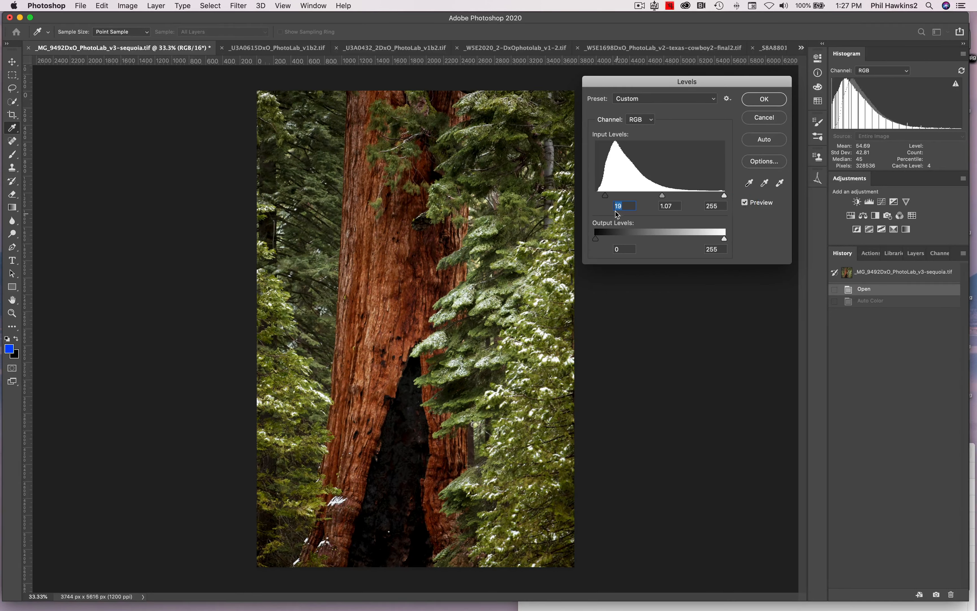
pyautogui.moveTo(606, 201); pyautogui.dragTo(588, 199)
pyautogui.moveTo(657, 197); pyautogui.dragTo(660, 197)
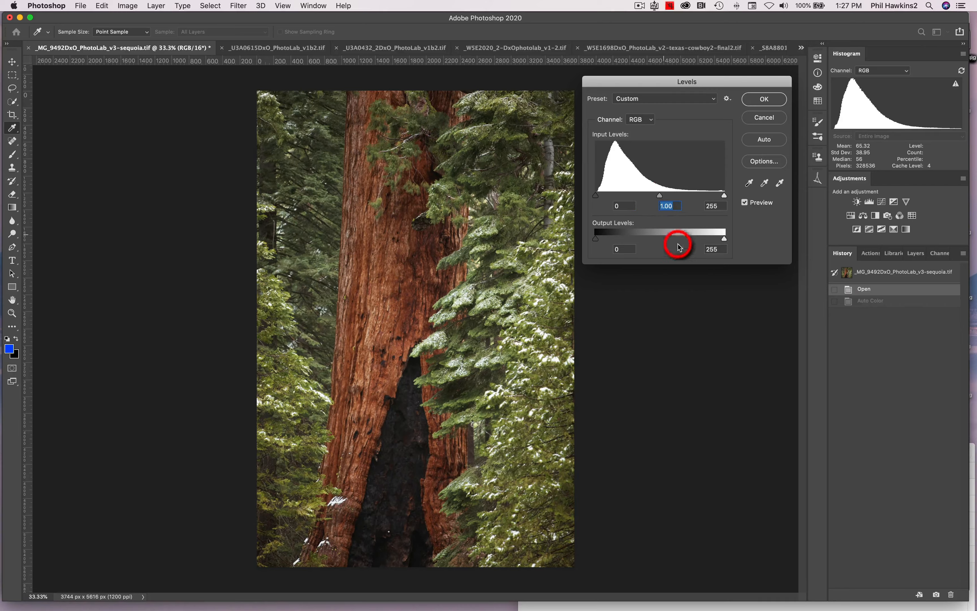
# Step: Try the automatic Levels correction, reset the black input to 0 and midtone to 1, and discard the Levels adjustment
pyautogui.click(765, 140)
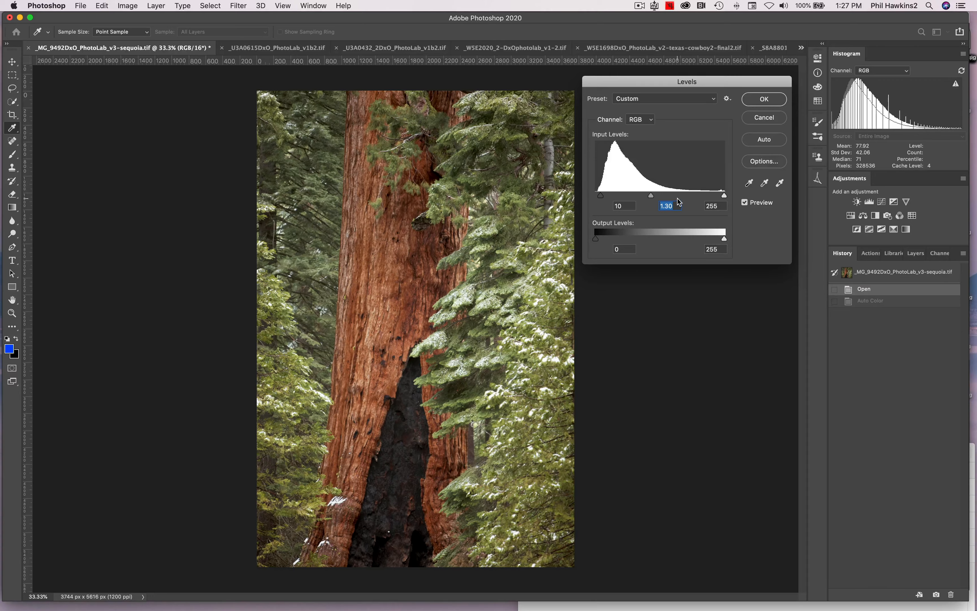
pyautogui.moveTo(602, 196); pyautogui.dragTo(596, 196)
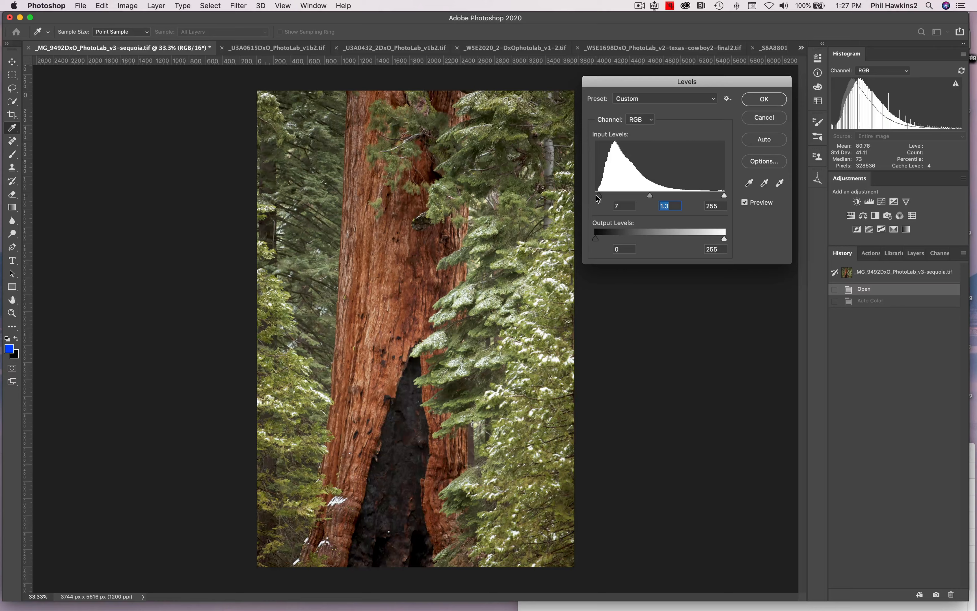
pyautogui.doubleClick(673, 205)
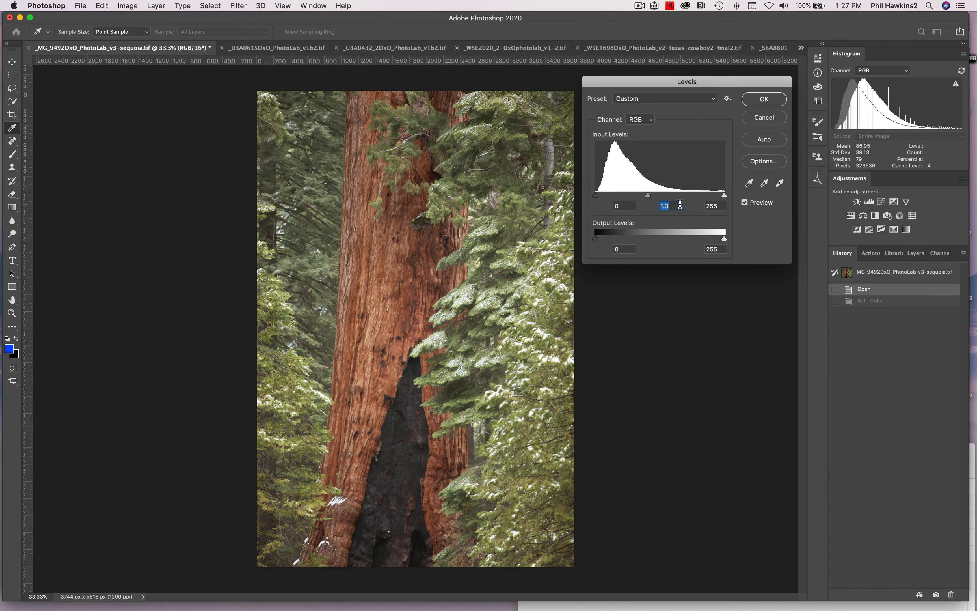
pyautogui.write('1')
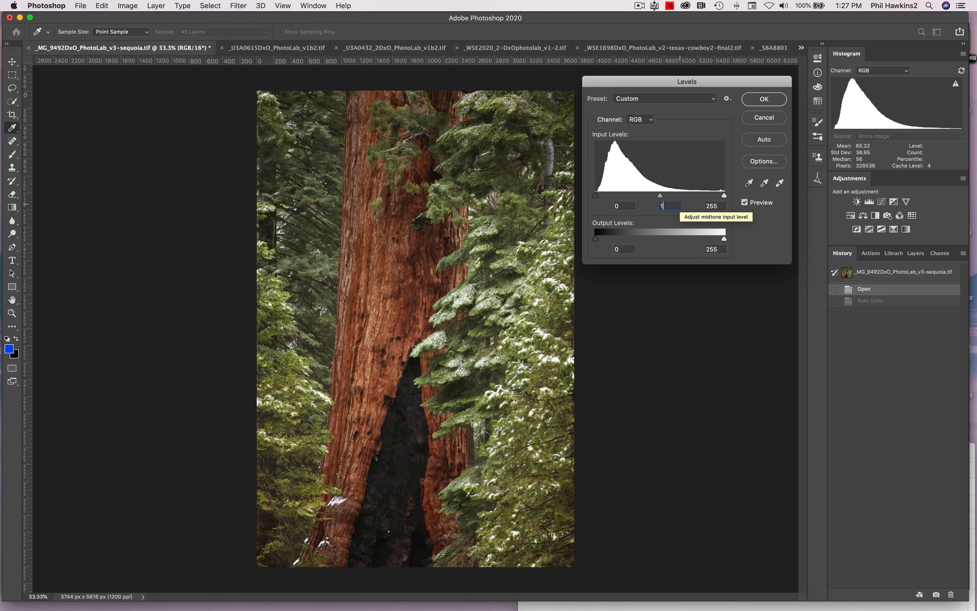
pyautogui.write('.00')
pyautogui.press('Tab')
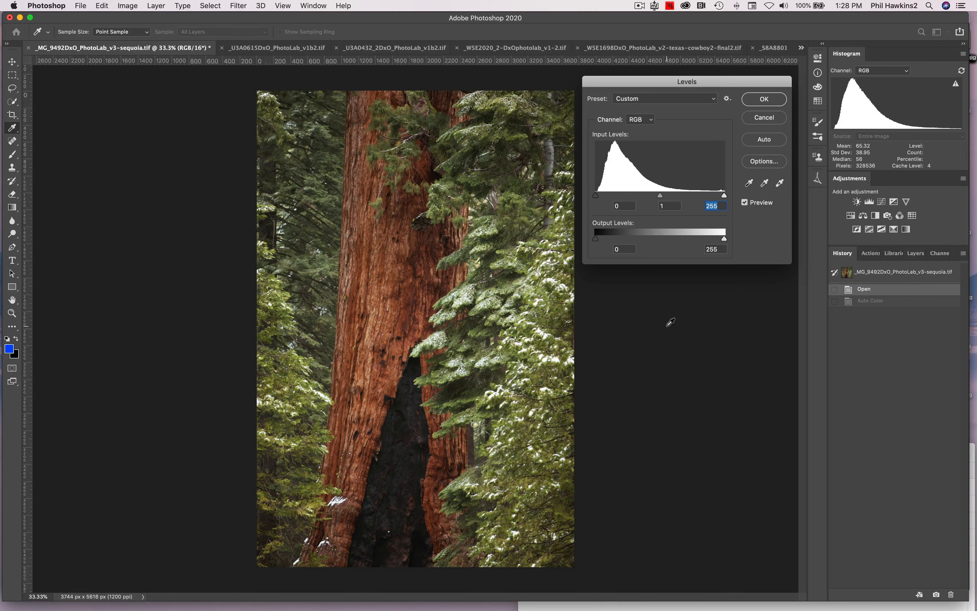
pyautogui.press('Tab')
pyautogui.click(772, 119)
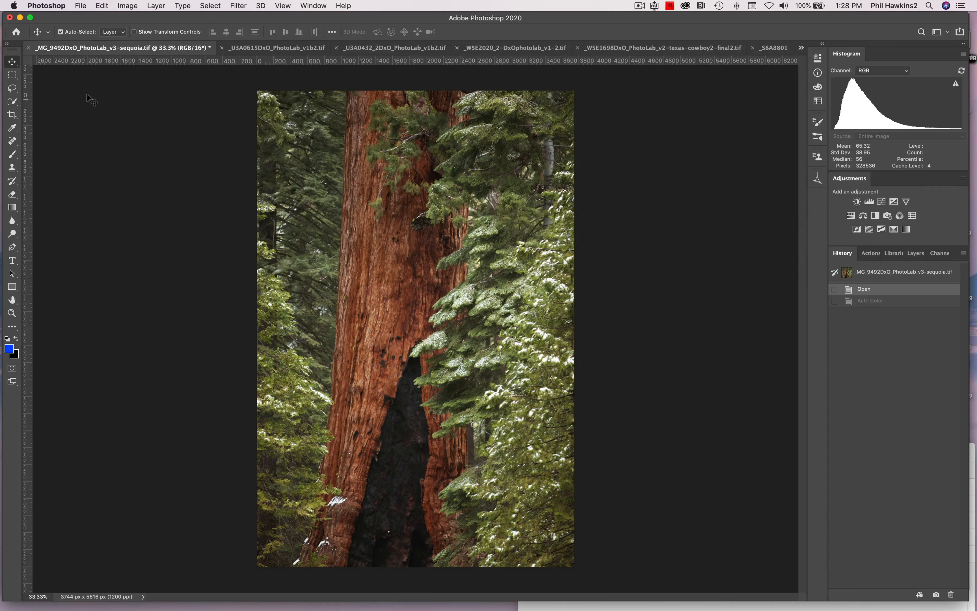
# Step: Open the Curves adjustment for the sequoia photo and pick the curve's shadow and highlight endpoints in turn
pyautogui.click(132, 6)
pyautogui.moveTo(139, 33)
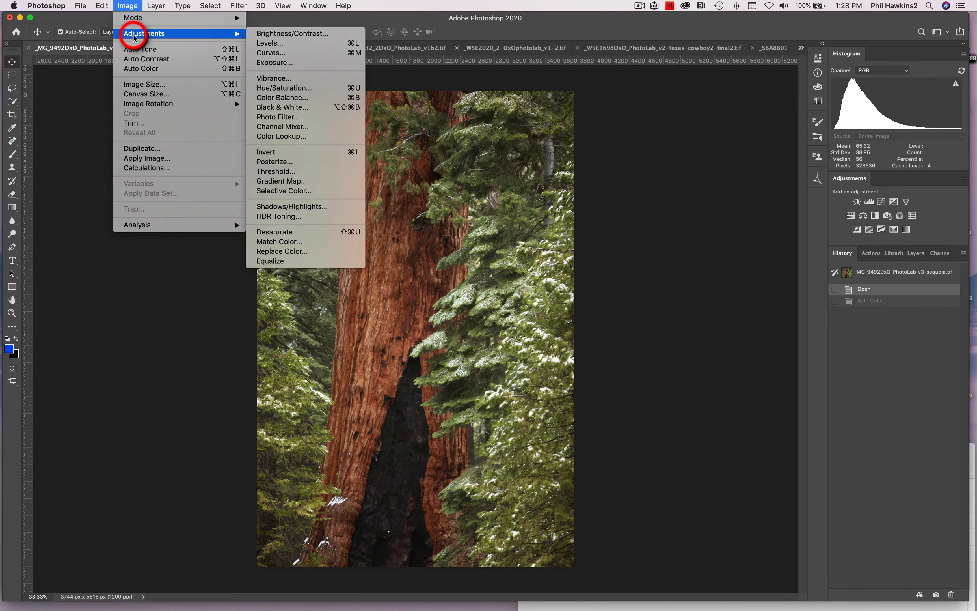
pyautogui.click(298, 53)
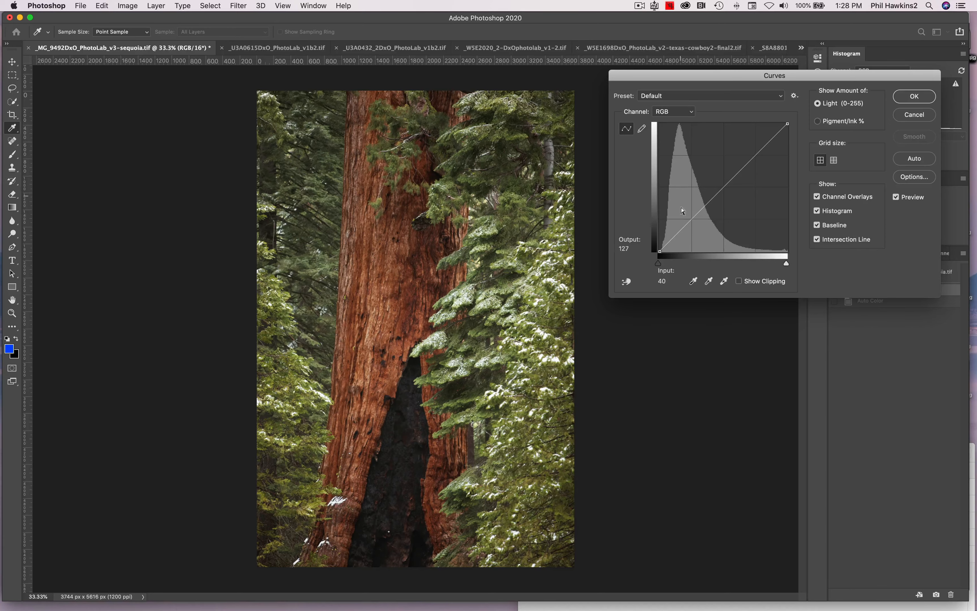
pyautogui.moveTo(762, 77); pyautogui.dragTo(759, 146)
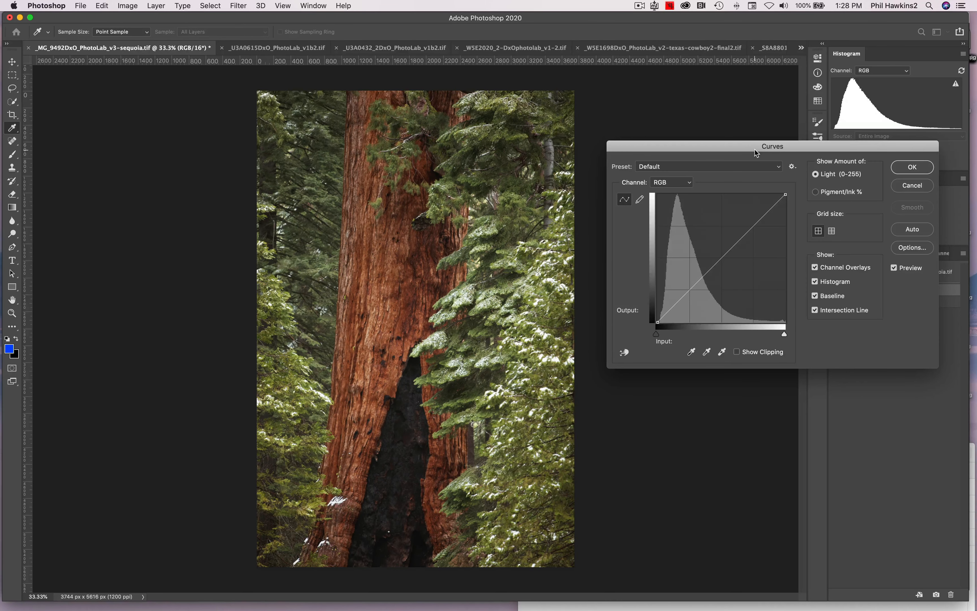
pyautogui.click(658, 322)
pyautogui.moveTo(657, 322); pyautogui.dragTo(654, 325)
pyautogui.click(786, 195)
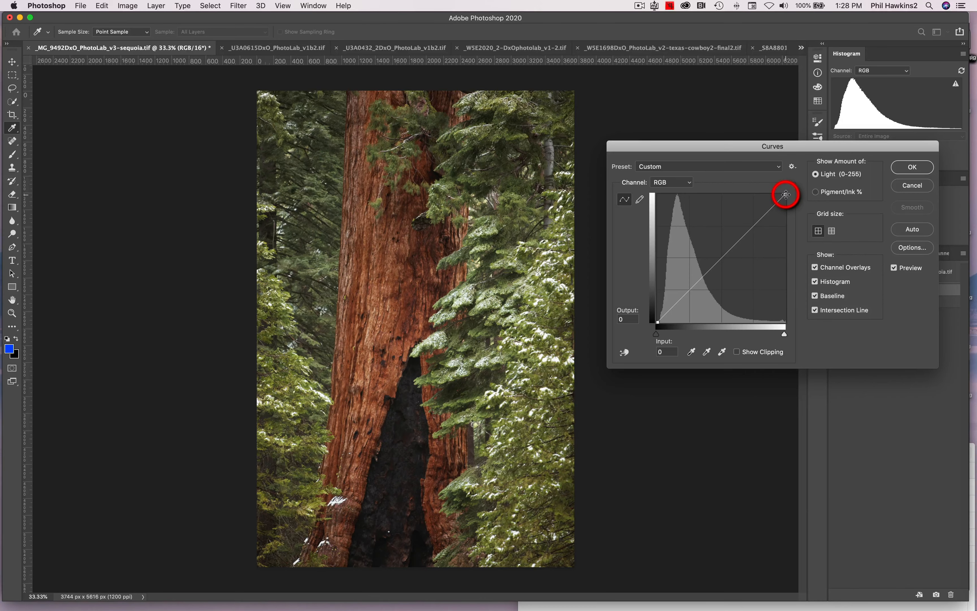
pyautogui.moveTo(786, 195); pyautogui.dragTo(813, 174)
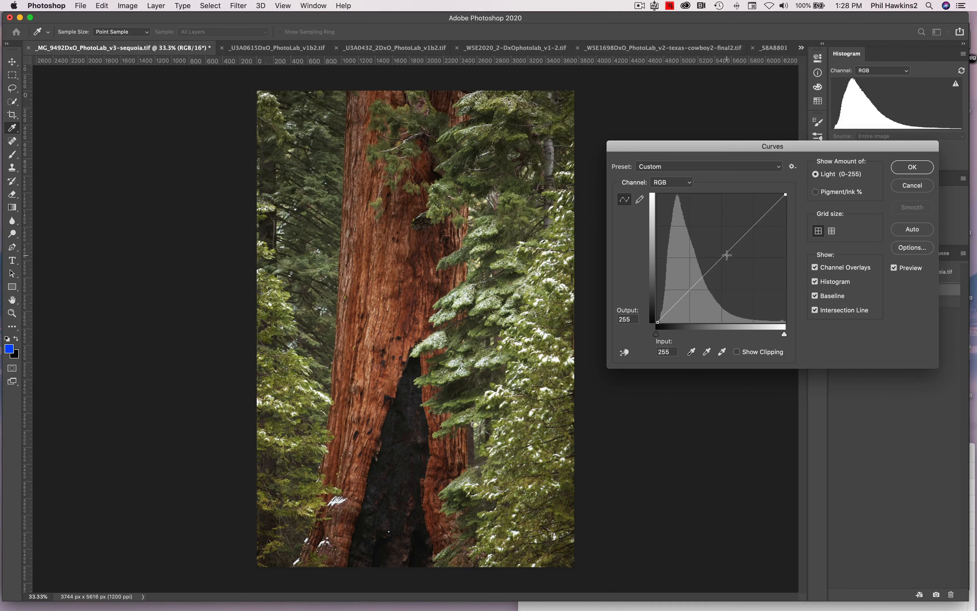
# Step: Add a midtone point to the curve and pull it down to input 138, output 114
pyautogui.moveTo(726, 254)
pyautogui.mouseDown()
pyautogui.moveTo(726, 266)
pyautogui.moveTo(715, 244)
pyautogui.moveTo(723, 256)
pyautogui.mouseUp()
pyautogui.moveTo(723, 257); pyautogui.dragTo(728, 265)
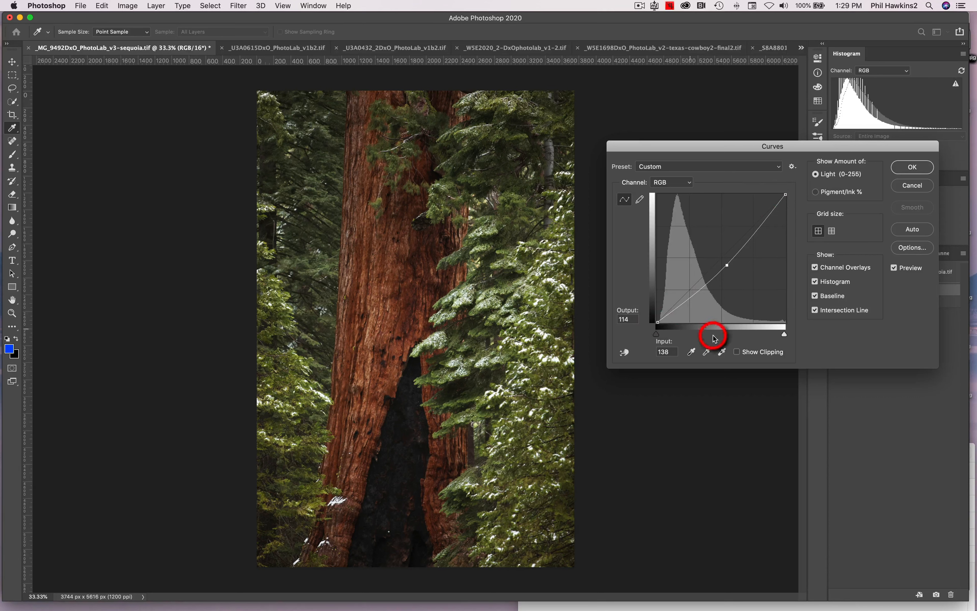
# Step: Move the curve's black point to input 4 and its white point to input 246
pyautogui.click(658, 322)
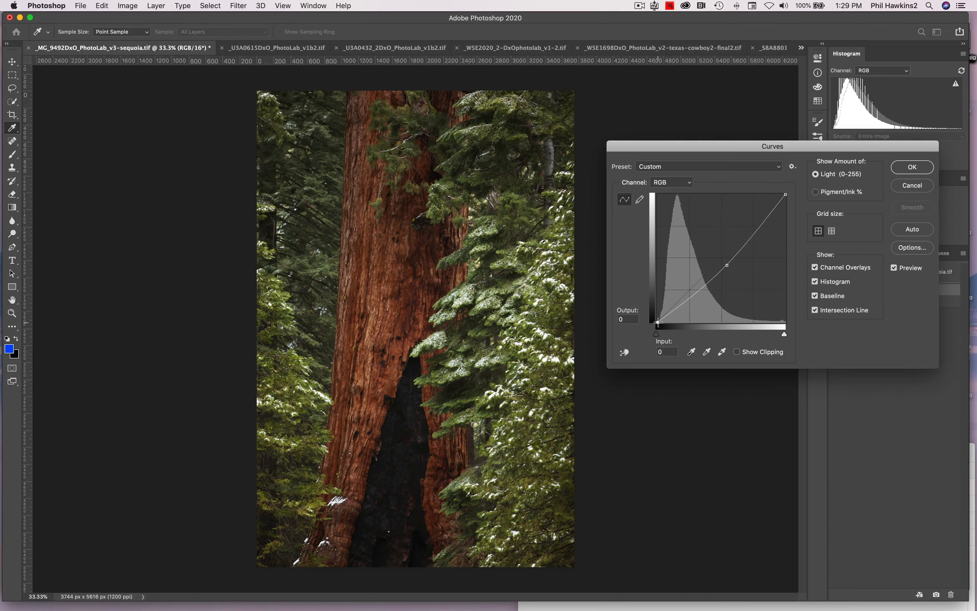
pyautogui.moveTo(659, 322); pyautogui.dragTo(660, 326)
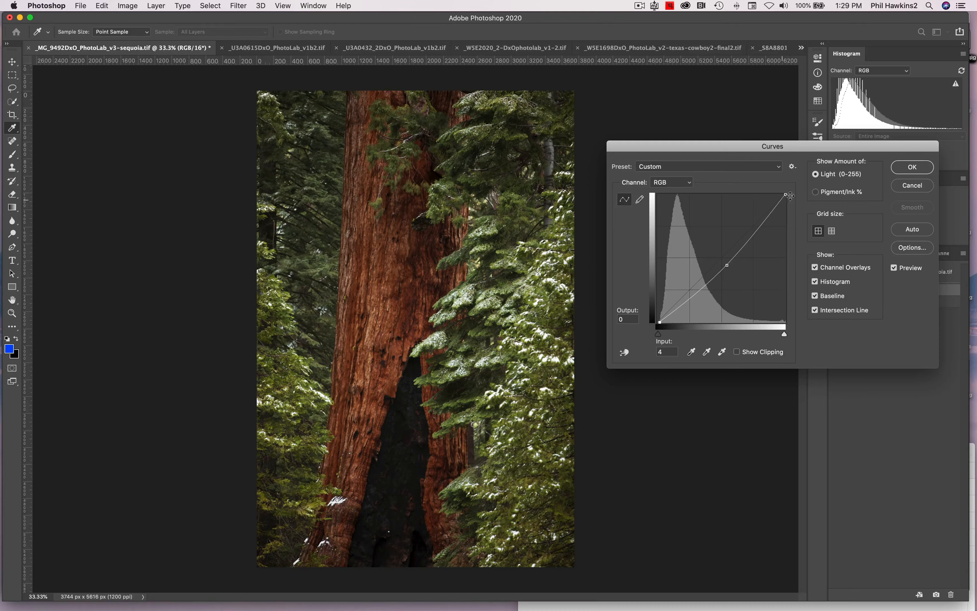
pyautogui.moveTo(785, 194); pyautogui.dragTo(780, 190)
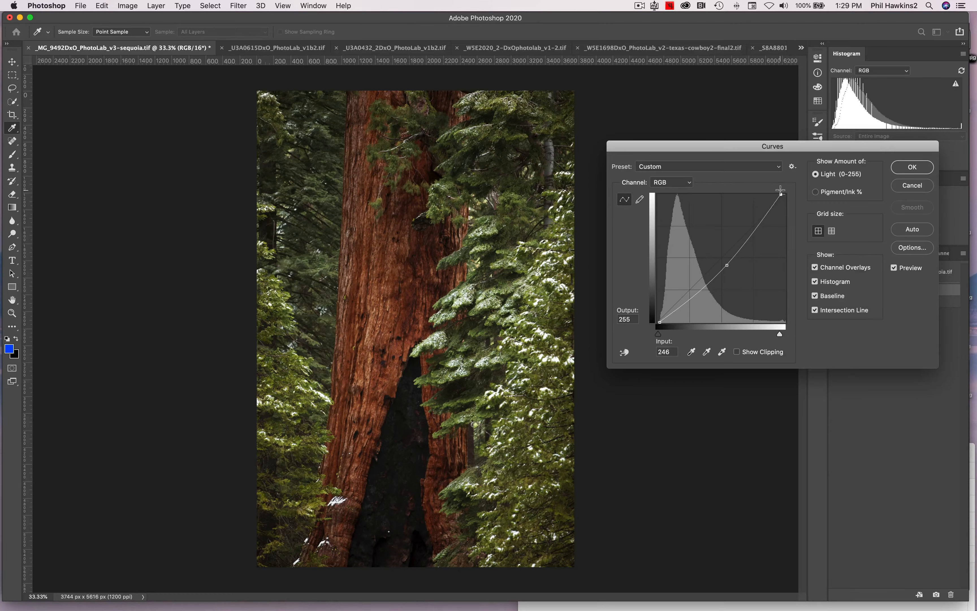
# Step: Shift the midtone point to input 138, output 118, and remove it from the curve
pyautogui.click(726, 263)
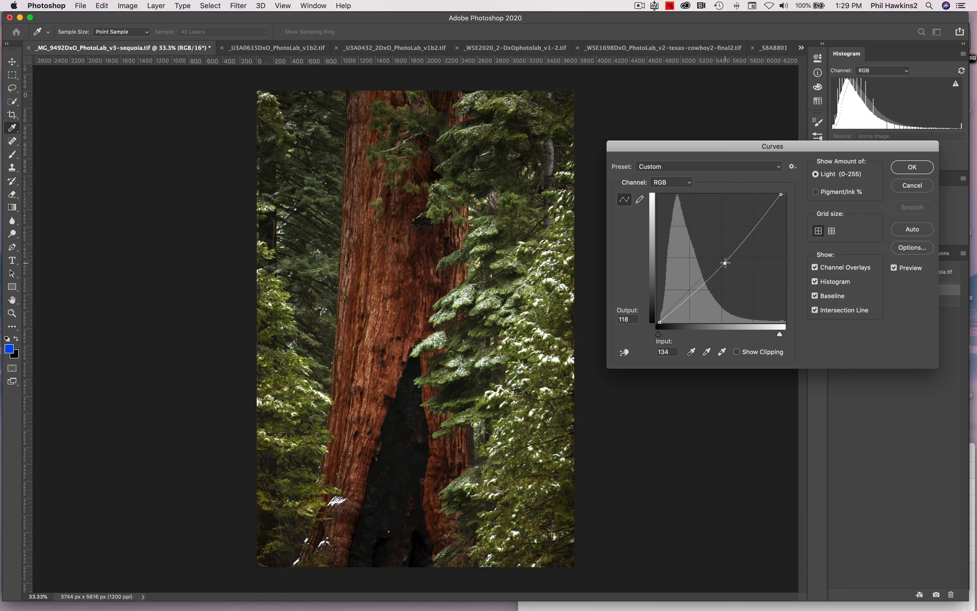
pyautogui.moveTo(725, 263); pyautogui.dragTo(728, 263)
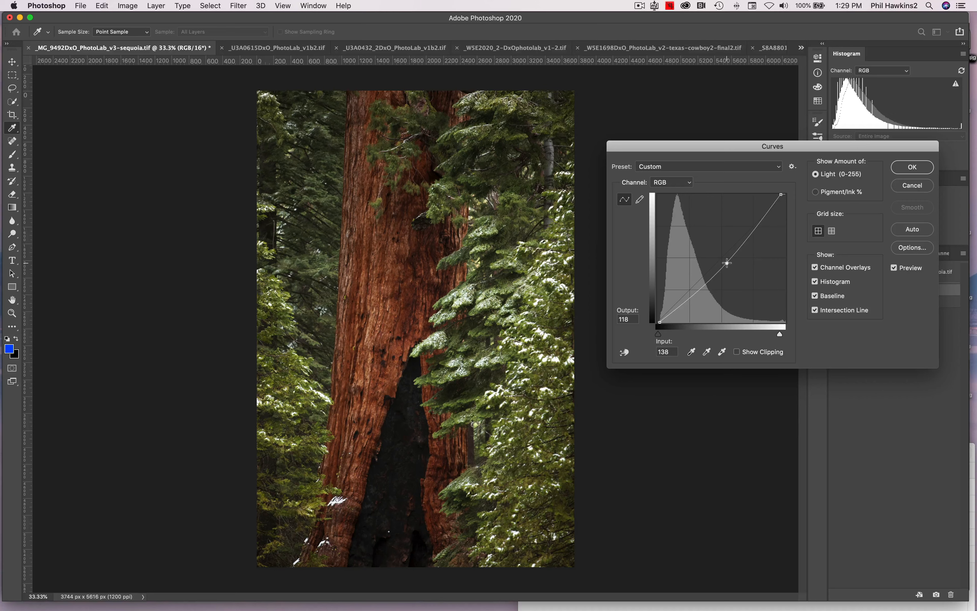
pyautogui.moveTo(727, 263); pyautogui.dragTo(719, 343)
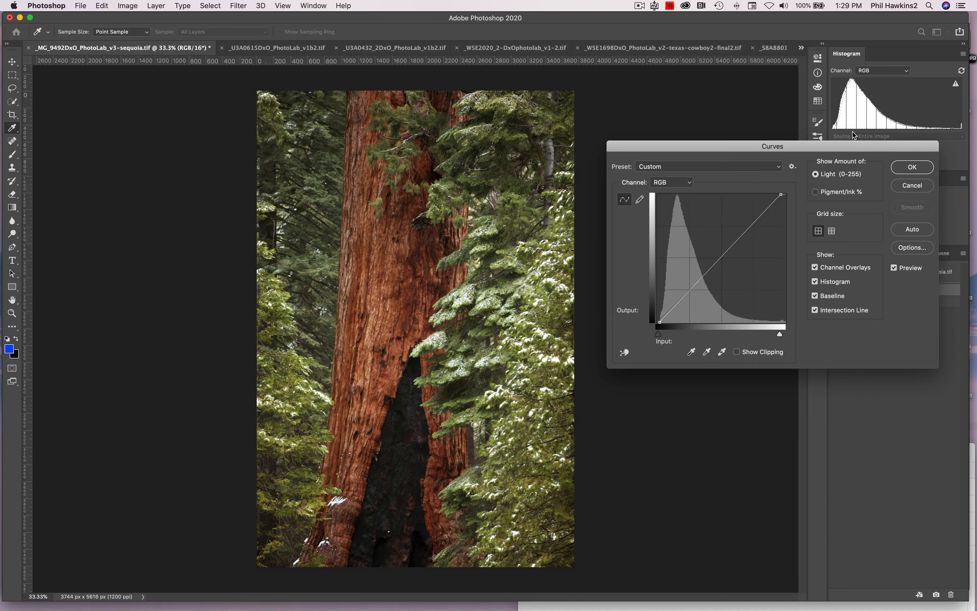
# Step: Build an S-curve with points at input 127/output 129, input 67/output 57 and input 186/output 199, and compare it with the preview off
pyautogui.click(721, 256)
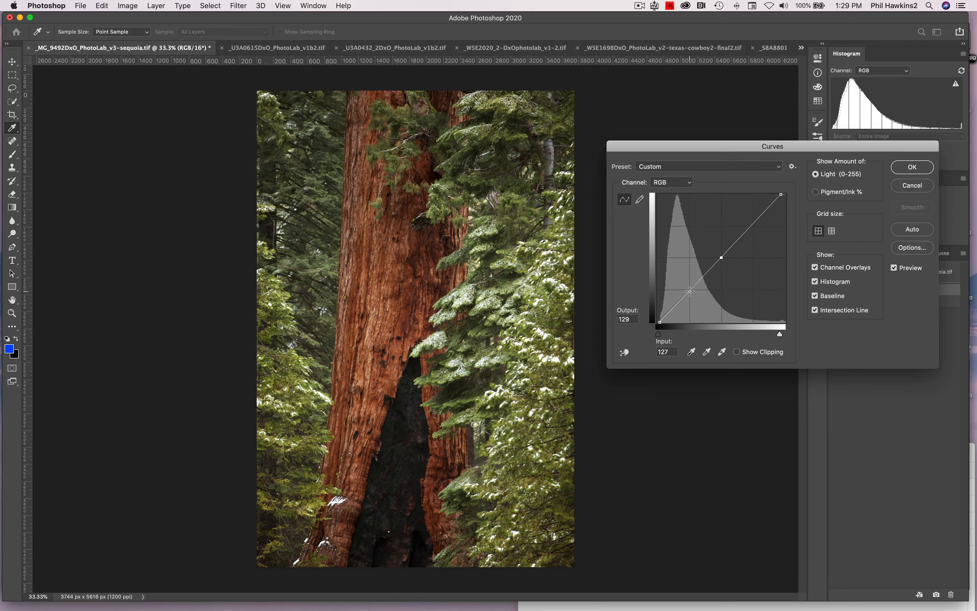
pyautogui.moveTo(690, 291); pyautogui.dragTo(692, 294)
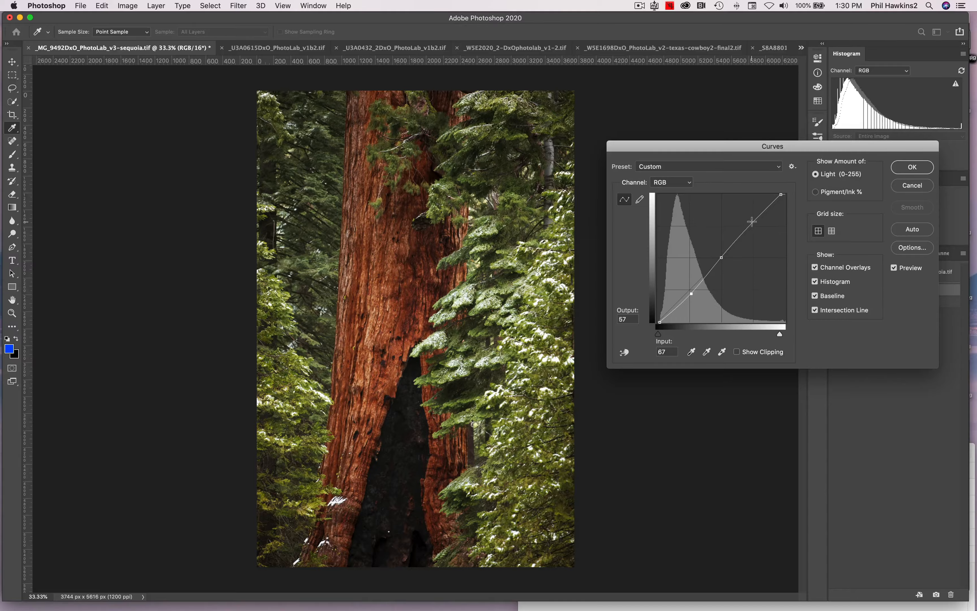
pyautogui.moveTo(750, 223); pyautogui.dragTo(751, 223)
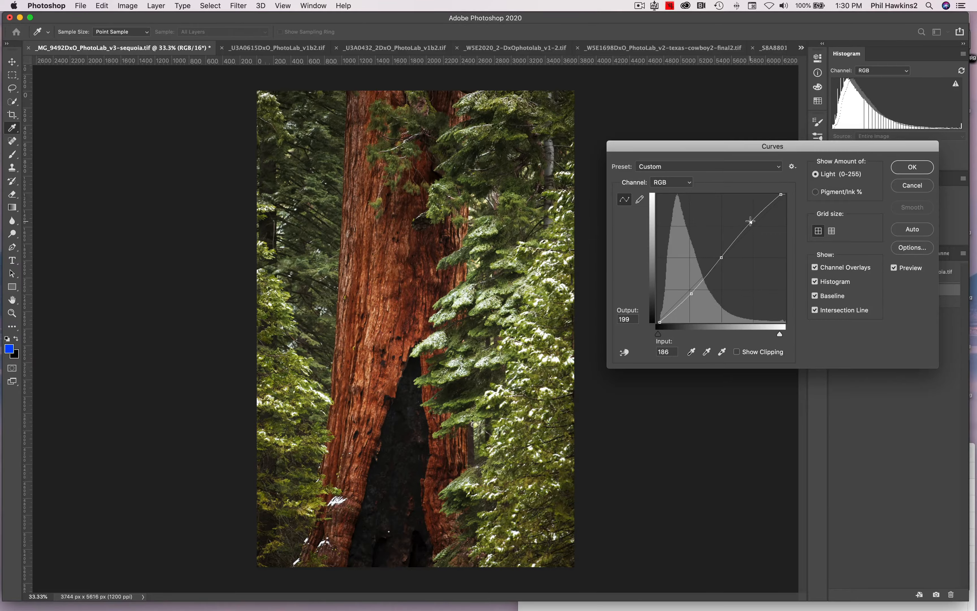
pyautogui.click(895, 269)
pyautogui.click(895, 269)
# Step: Steepen the S-curve by moving the highlight point to input 175, output 209 and the shadow point to input 72, output 50
pyautogui.moveTo(751, 223); pyautogui.dragTo(746, 218)
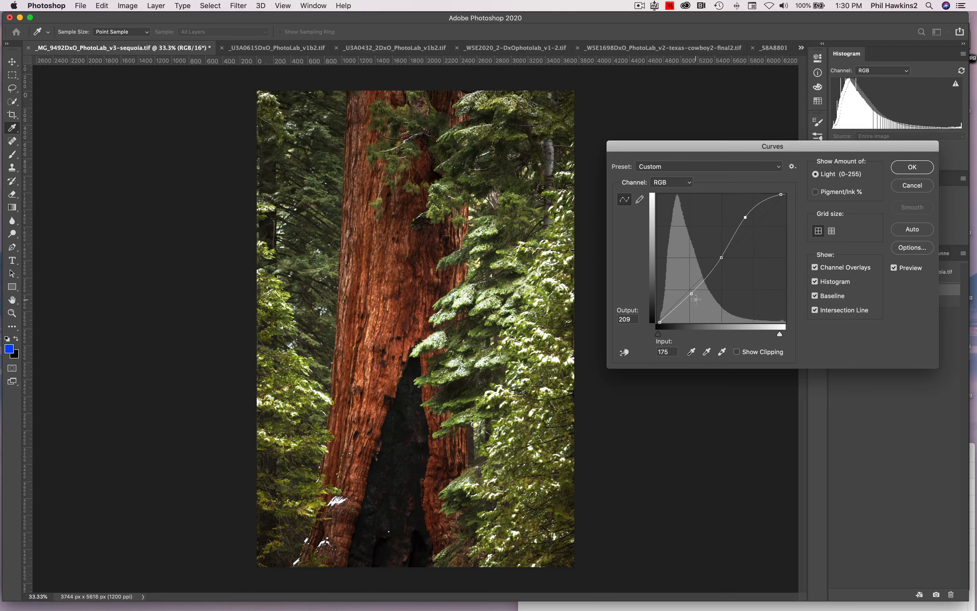
pyautogui.moveTo(691, 295); pyautogui.dragTo(693, 297)
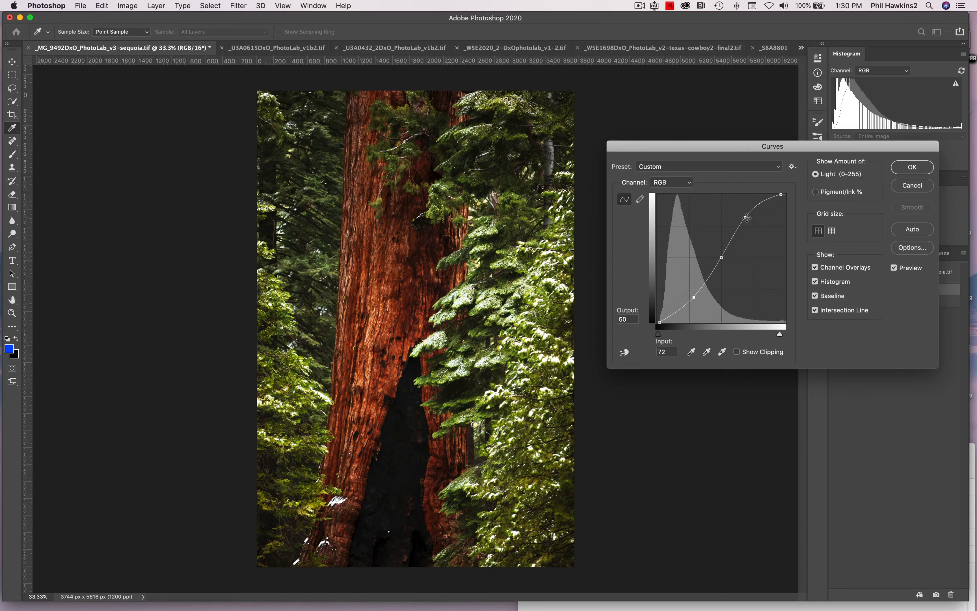
# Step: Soften the S-curve, settling the shadow point at input 72, output 61 and the highlight point at input 185, output 200
pyautogui.moveTo(748, 216); pyautogui.dragTo(752, 220)
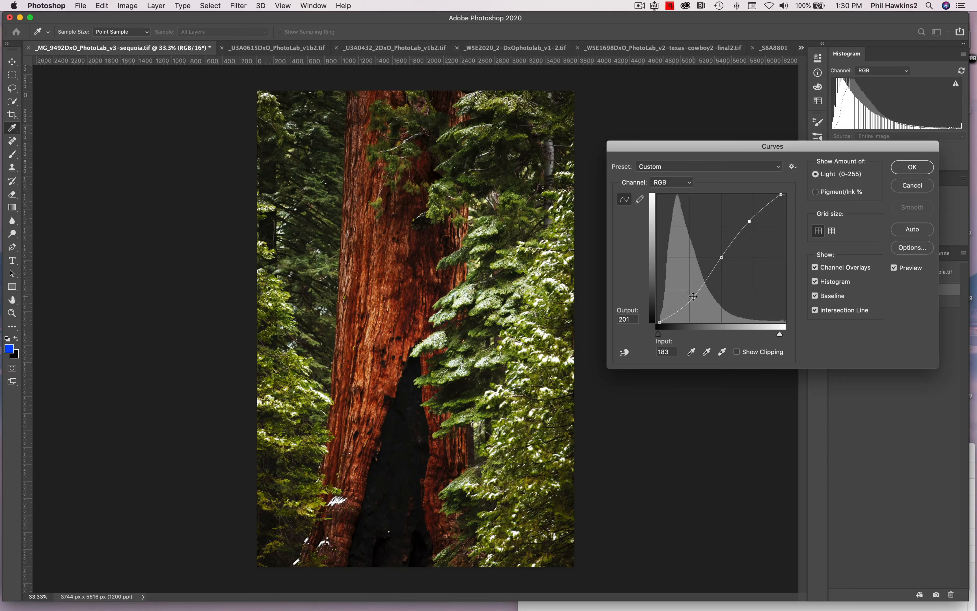
pyautogui.moveTo(694, 297); pyautogui.dragTo(691, 292)
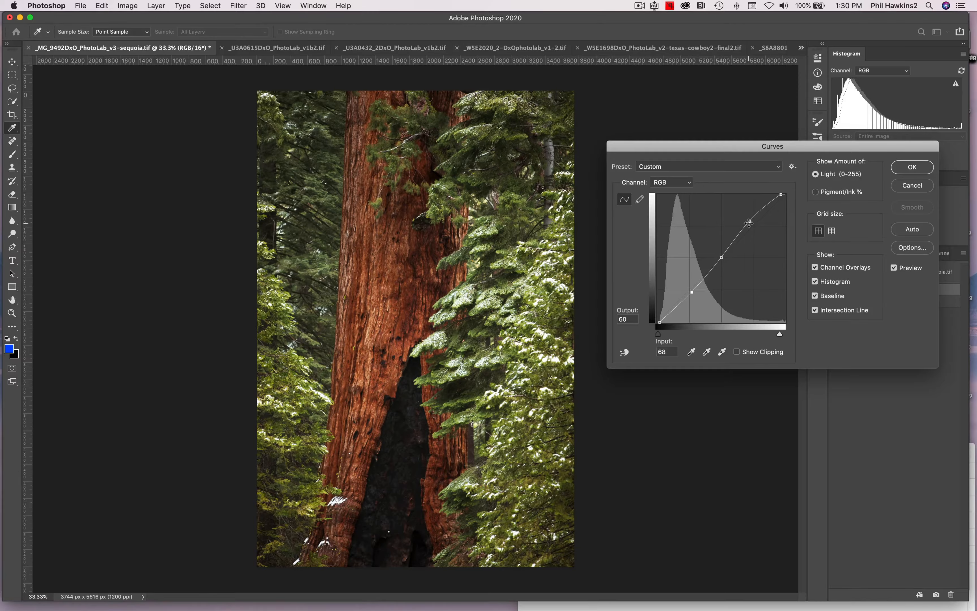
pyautogui.moveTo(750, 222); pyautogui.dragTo(752, 225)
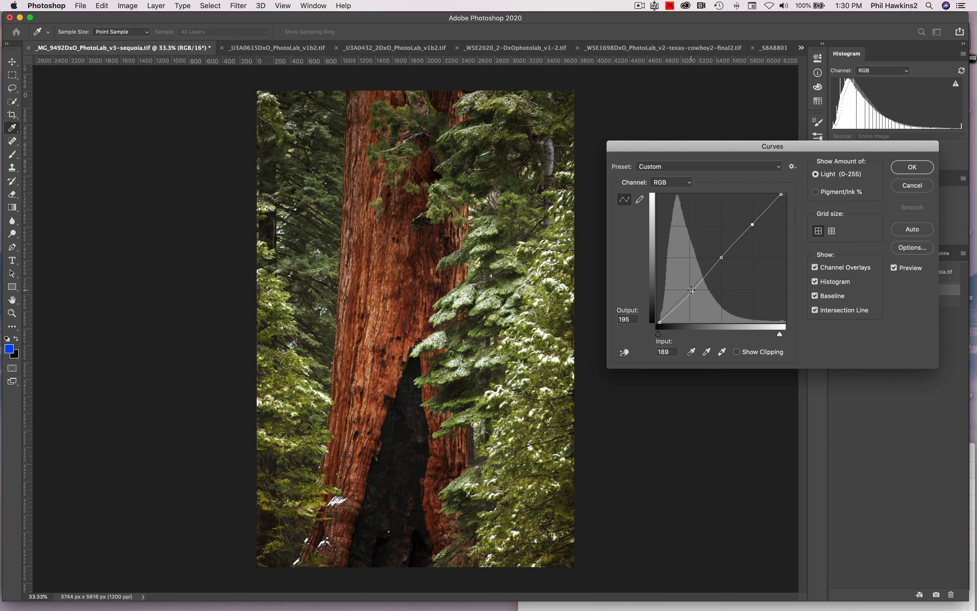
pyautogui.moveTo(693, 292); pyautogui.dragTo(693, 291)
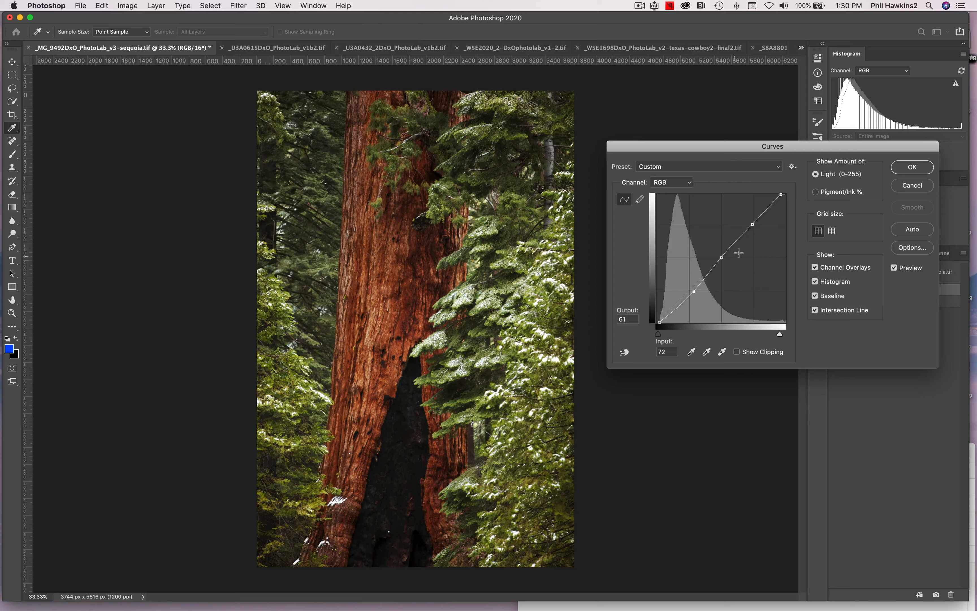
pyautogui.moveTo(754, 224); pyautogui.dragTo(751, 222)
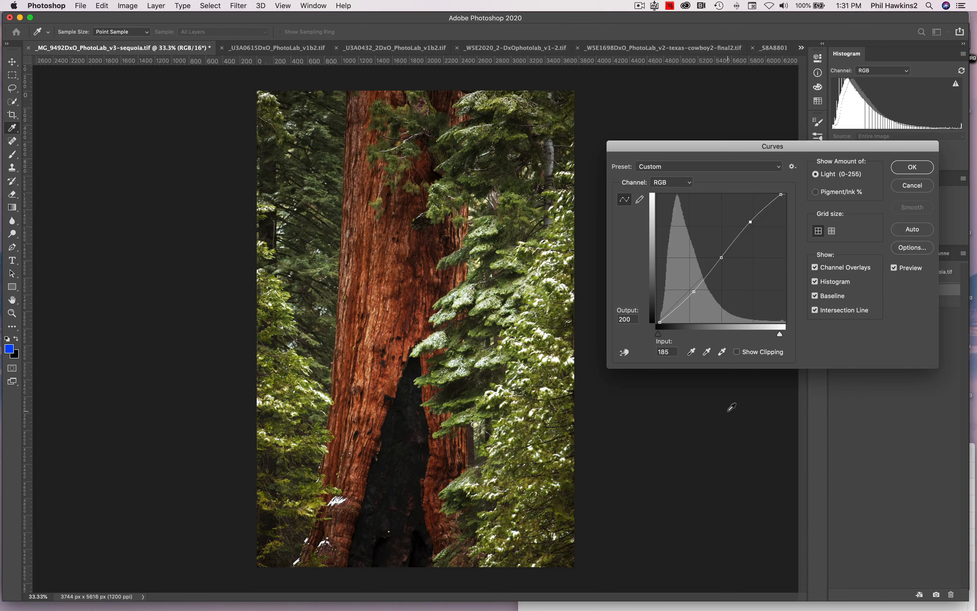
# Step: Look through the available Curves presets and discard the Curves adjustment
pyautogui.click(749, 170)
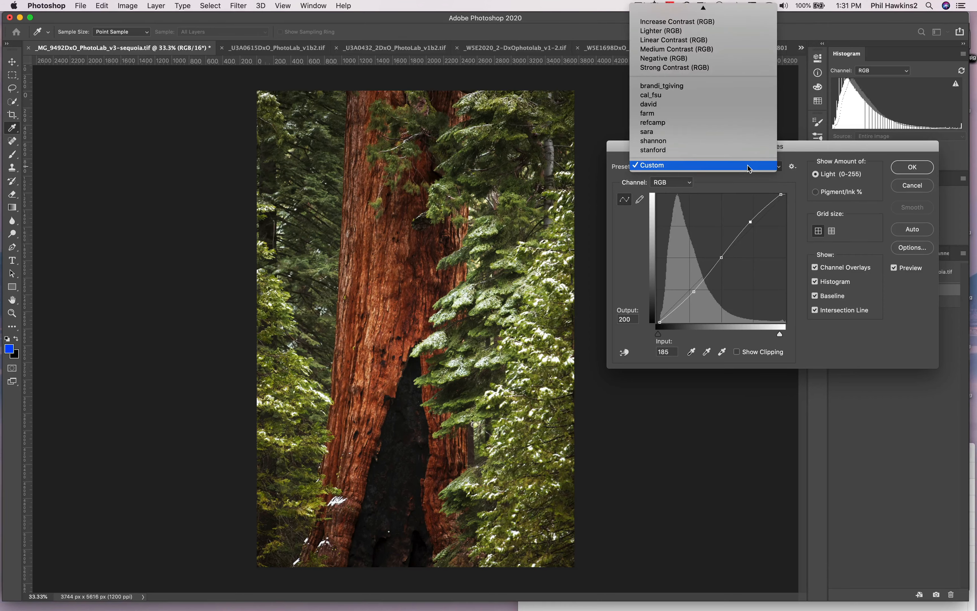
pyautogui.click(748, 168)
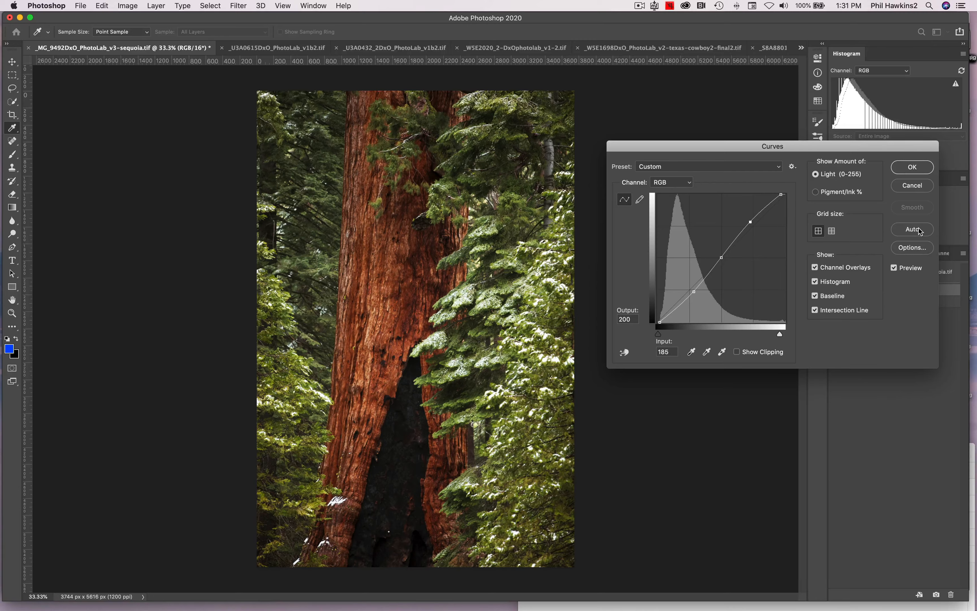
pyautogui.click(894, 268)
pyautogui.click(913, 185)
# Step: Open the Levels adjustment for the sequoia photo and cancel it without making changes
pyautogui.click(128, 6)
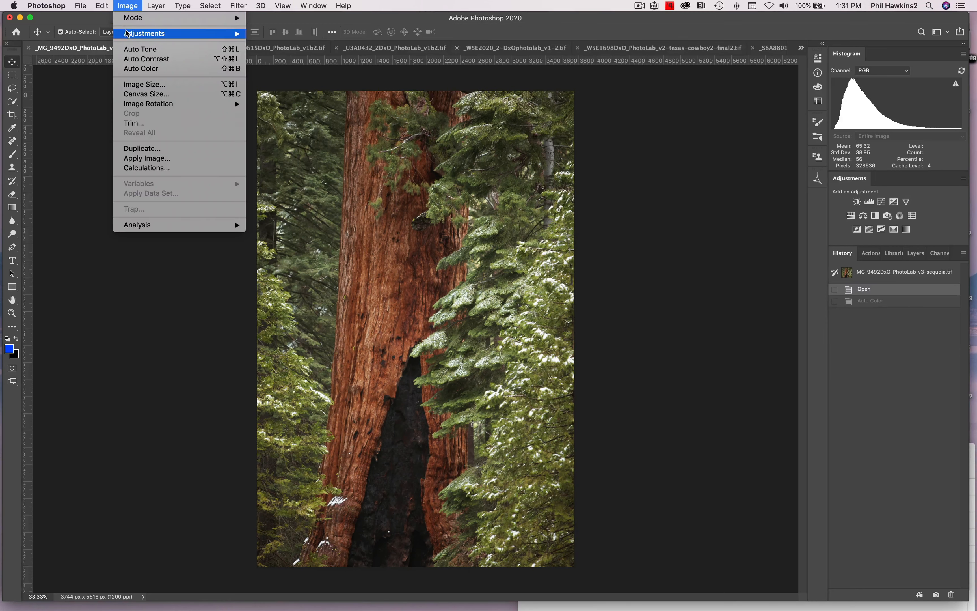
pyautogui.moveTo(129, 34)
pyautogui.click(311, 43)
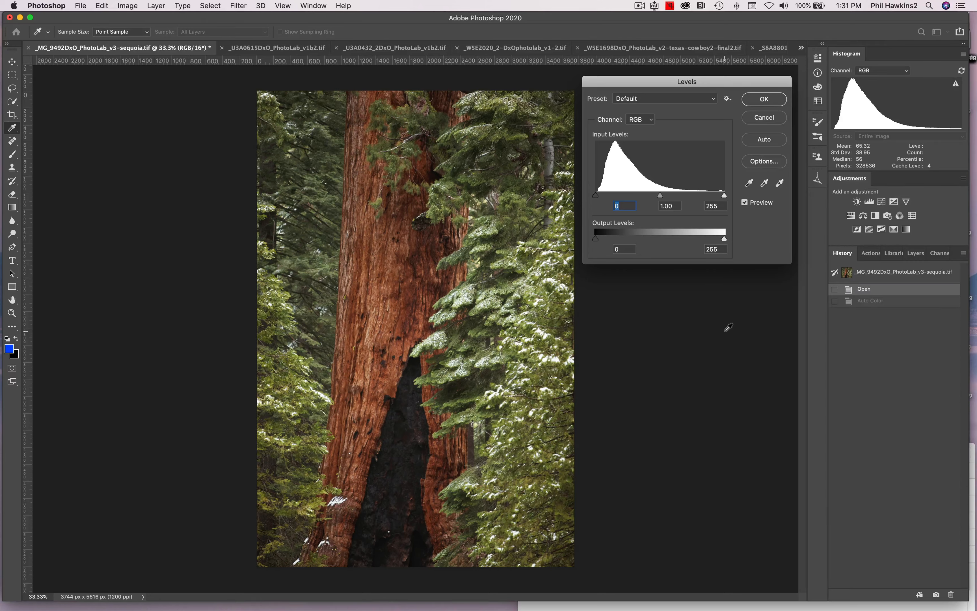
pyautogui.click(764, 117)
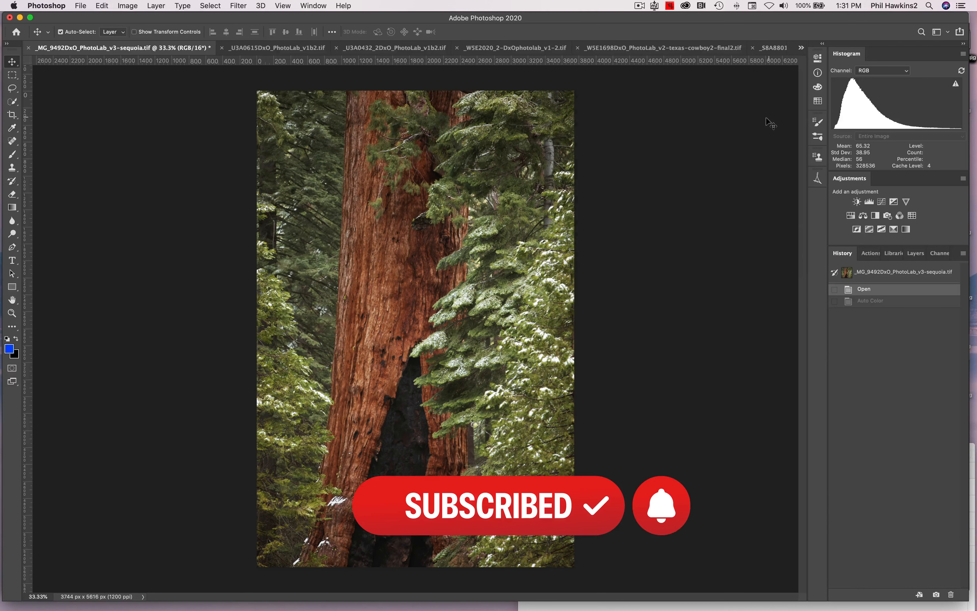